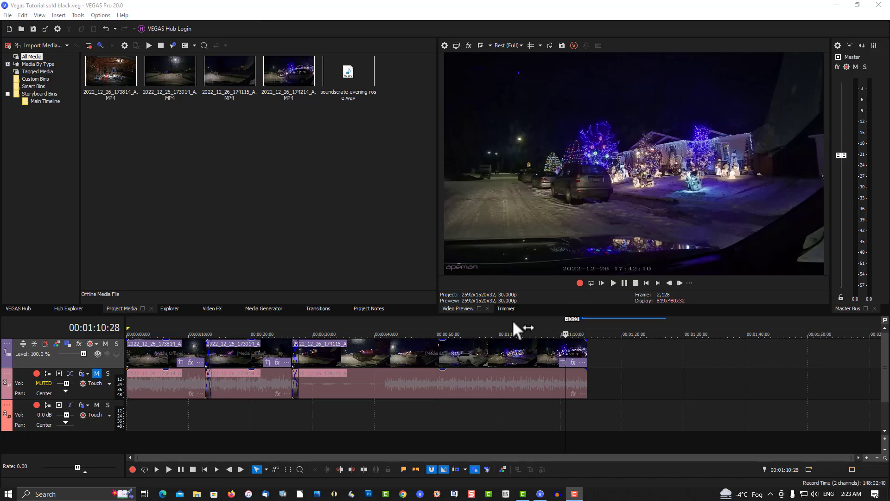
Place soundscrate-evening-rose.wav at the start of the empty audio track and play it back near the end of the video
left_click(352, 95)
left_click_drag(352, 96, 122, 410)
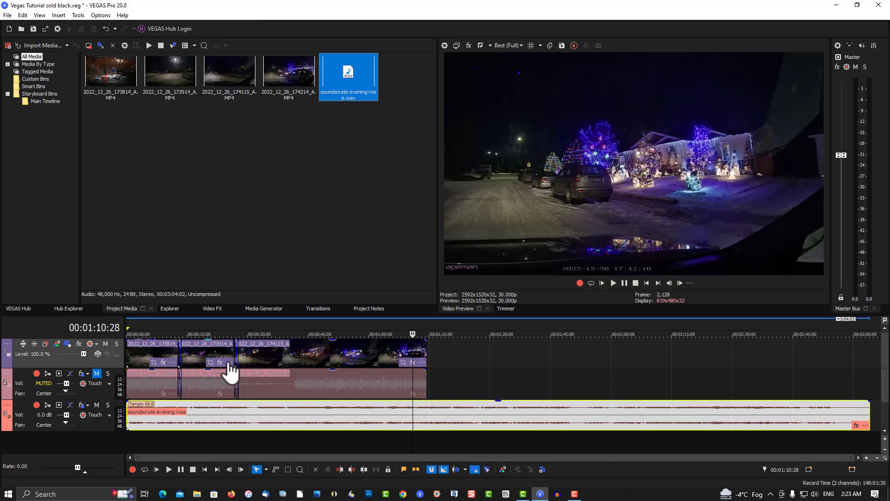
left_click(398, 320)
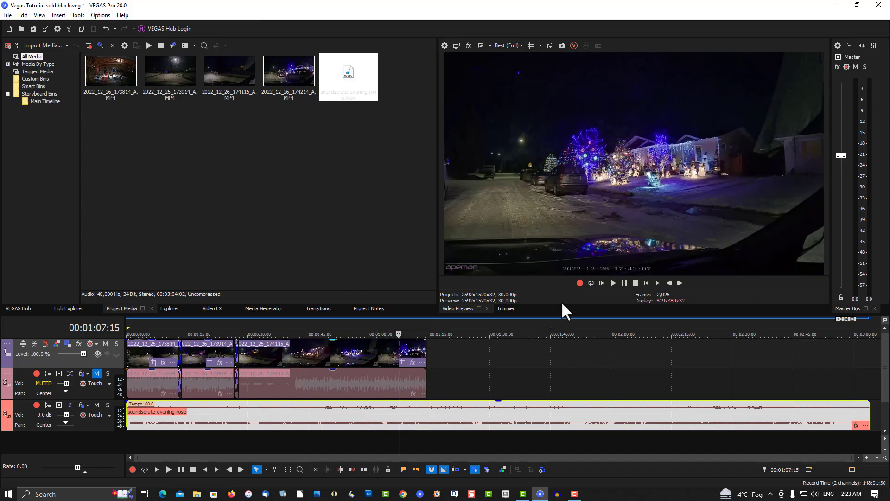
left_click(613, 283)
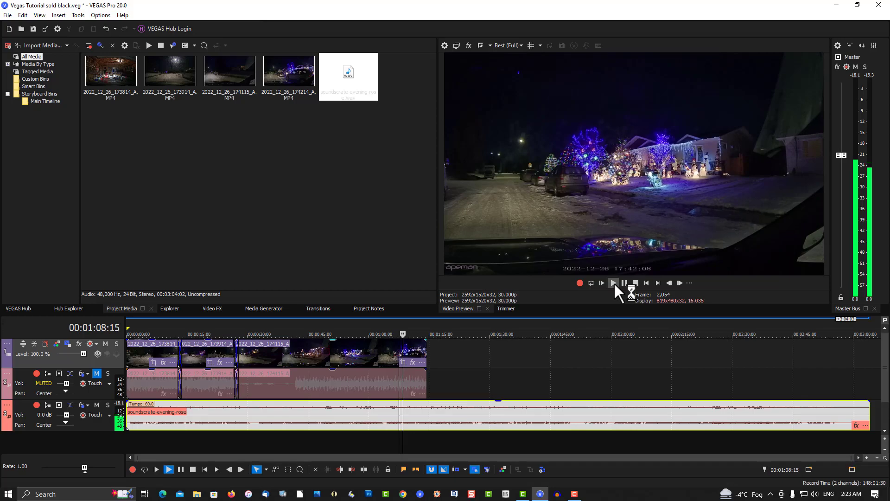
key("space")
left_click(622, 283)
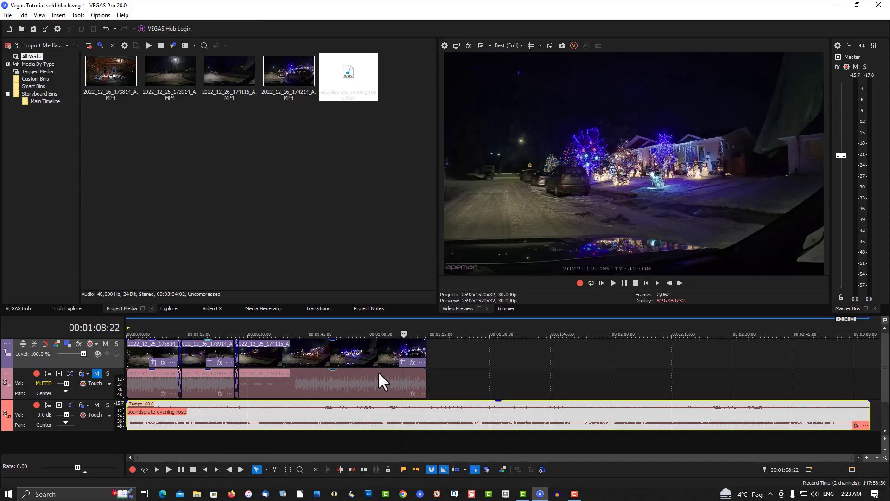
Split the music at 00:01:20:17, just past the end of the video, and delete the part after the split
left_click(450, 411)
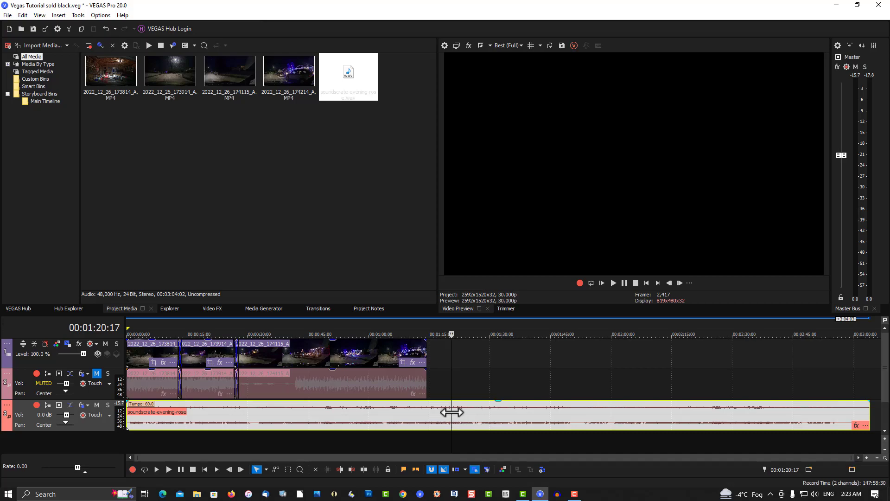
key("Delete")
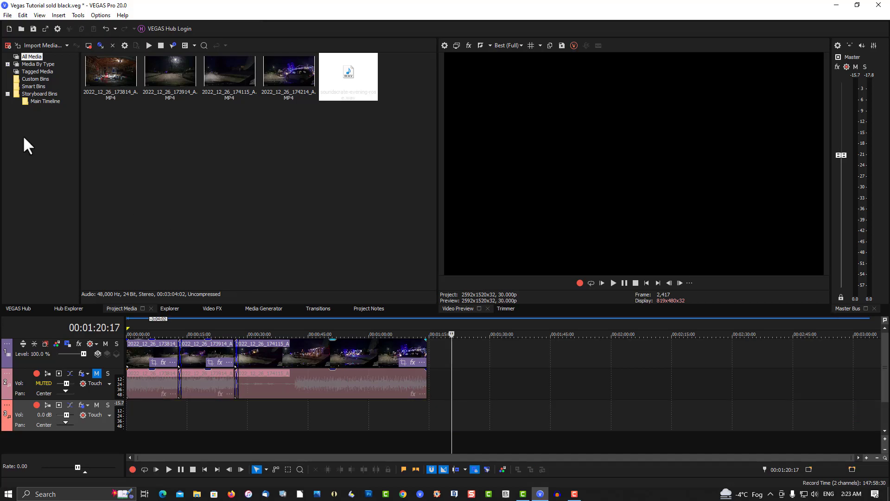
left_click(24, 15)
left_click(22, 26)
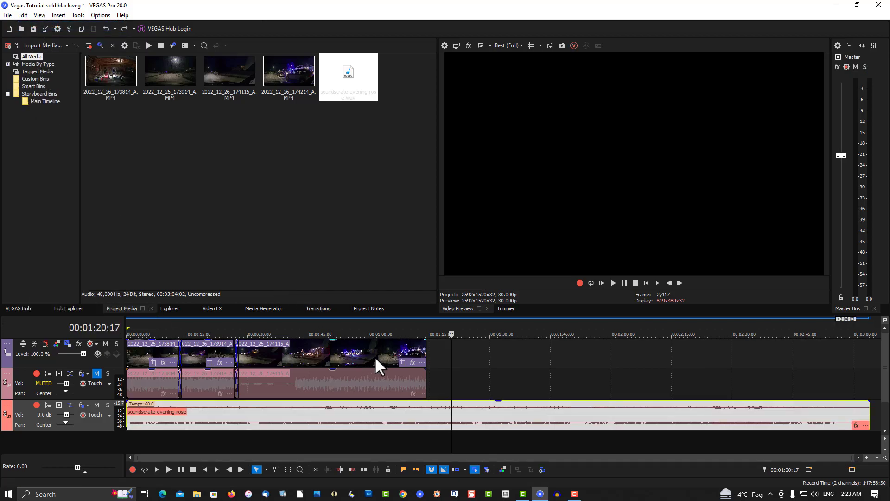
key("s")
left_click(522, 416)
key("Delete")
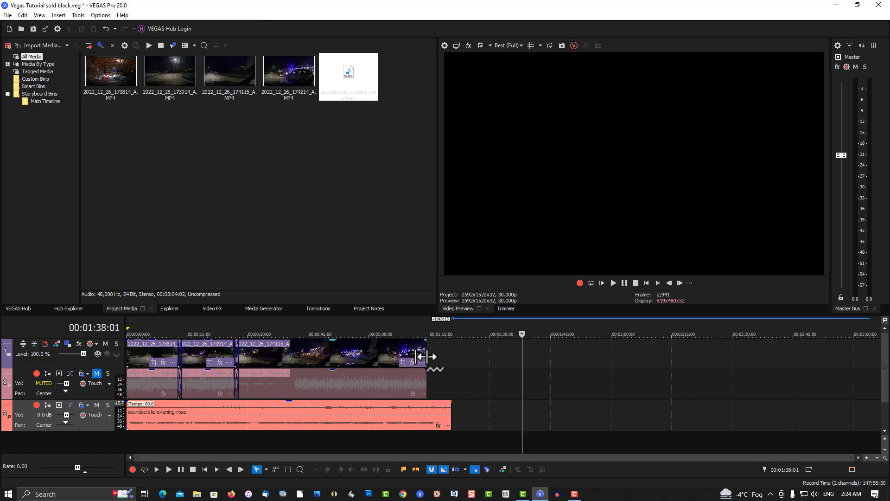
Add a black Solid Color clip directly after the last video clip and insert a new video track above
mouse_move(426, 356)
left_mouse_down()
mouse_move(443, 356)
mouse_move(424, 356)
left_mouse_up()
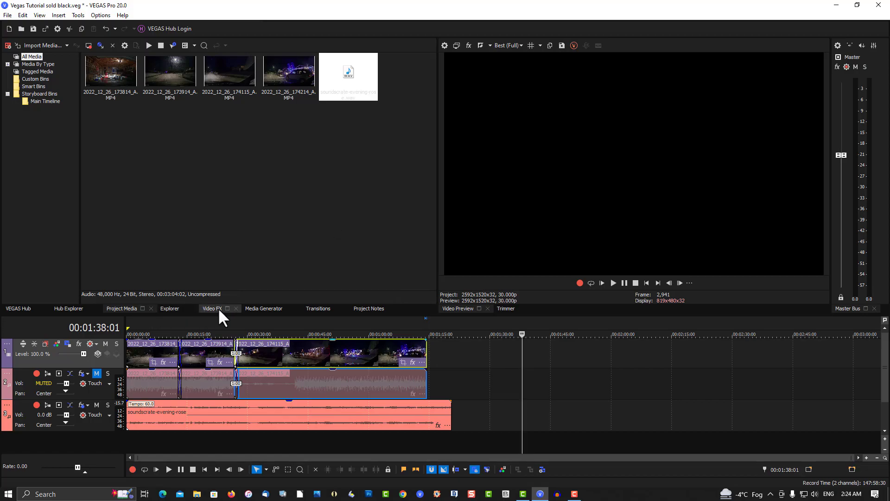
left_click(247, 308)
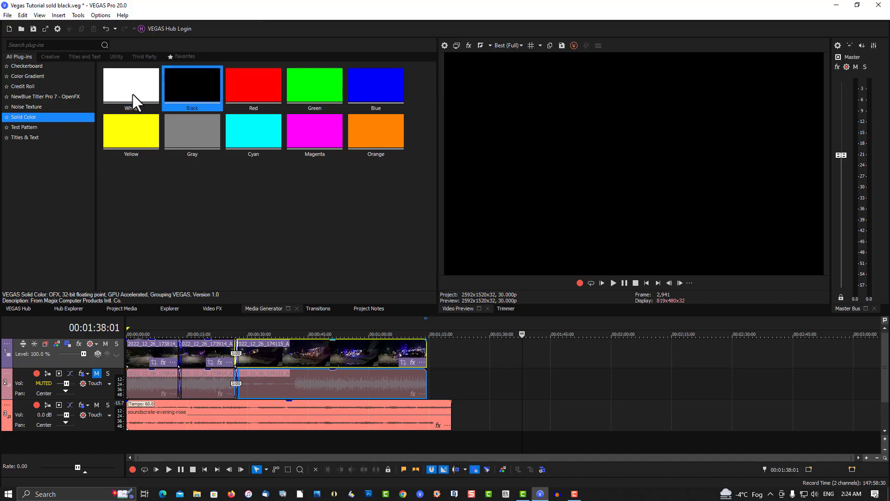
left_click_drag(179, 76, 430, 394)
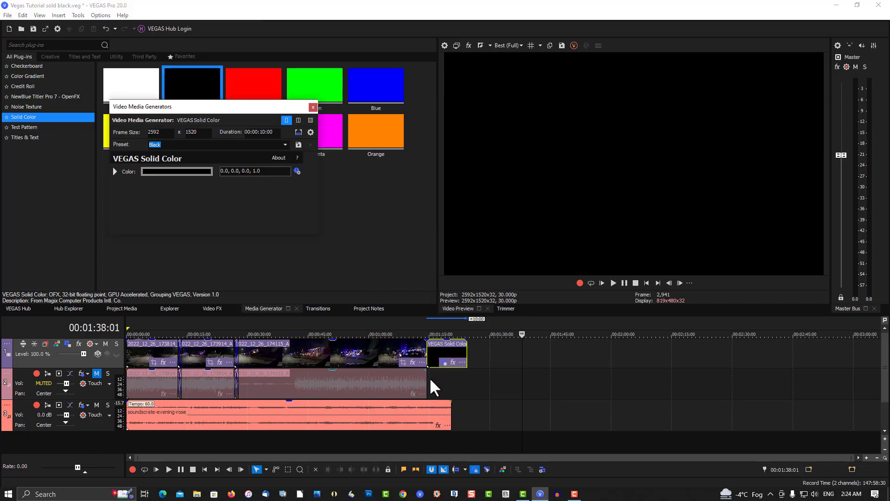
right_click(484, 358)
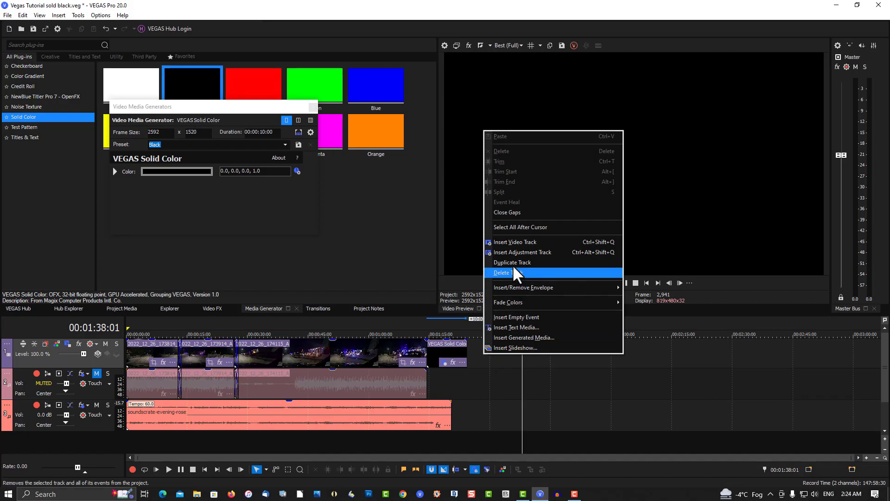
left_click(514, 244)
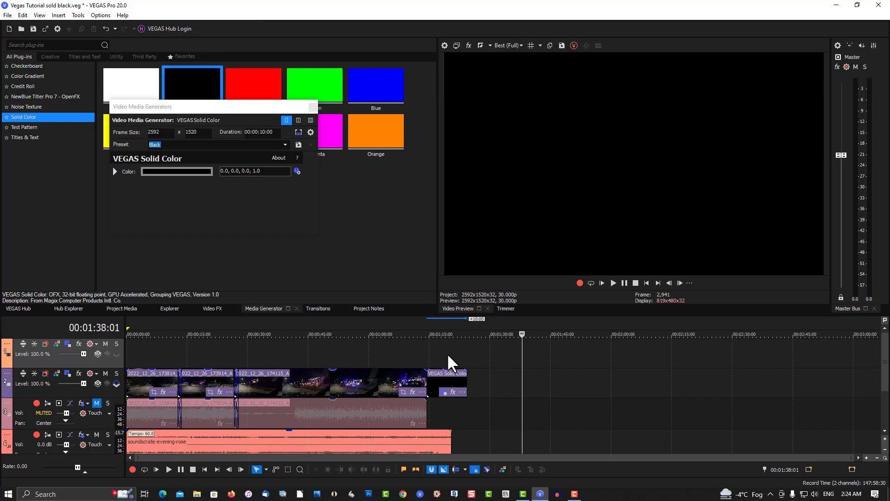
Trim the black clip to the music's end, overlapping its start with the last video clip as a crossfade, and play back the transition
left_click(419, 328)
left_click(613, 283)
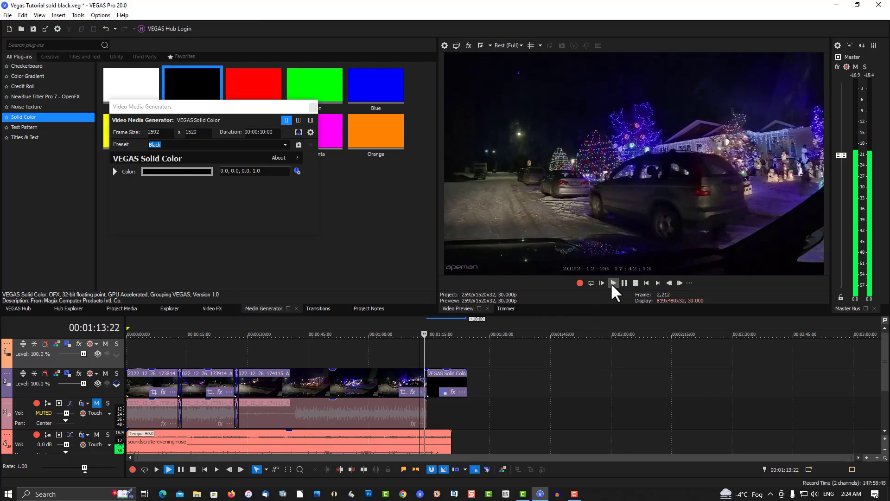
left_click(622, 283)
mouse_move(444, 391)
left_mouse_down()
mouse_move(440, 382)
mouse_move(452, 383)
left_mouse_up()
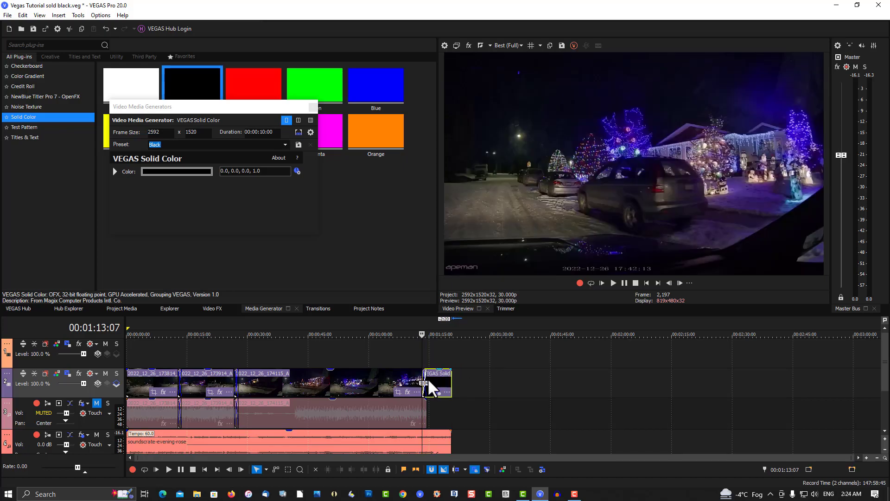
left_click(416, 361)
left_click(612, 284)
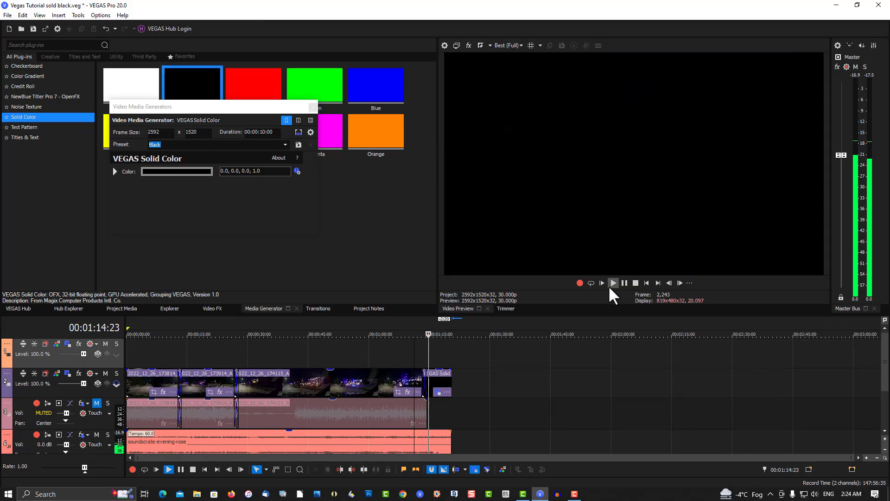
left_click(624, 283)
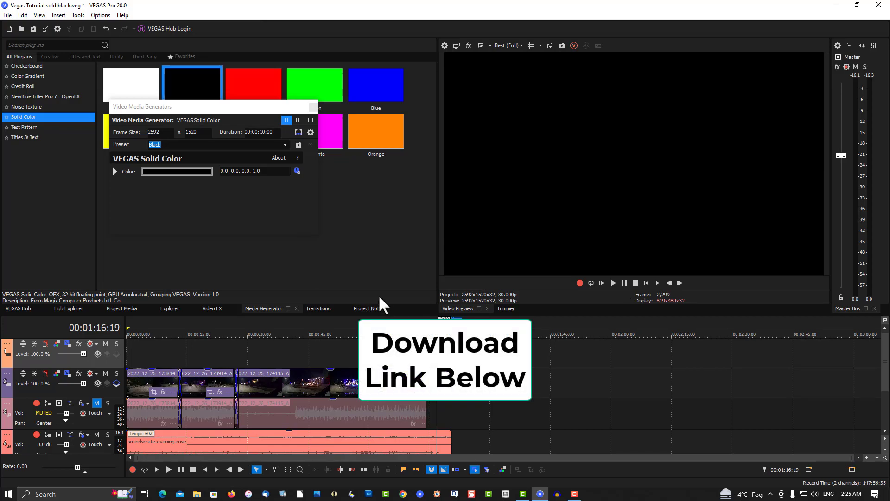
Import FootageCrate-Neon_Sign_Thanks_For_Watching from Downloads and place it on the empty video track, starting at the end of the muted camera audio
left_click(124, 308)
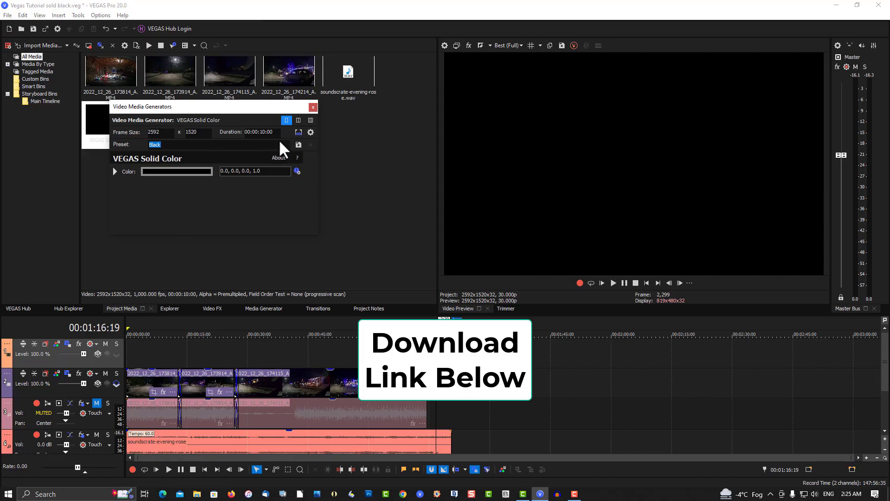
key("F10")
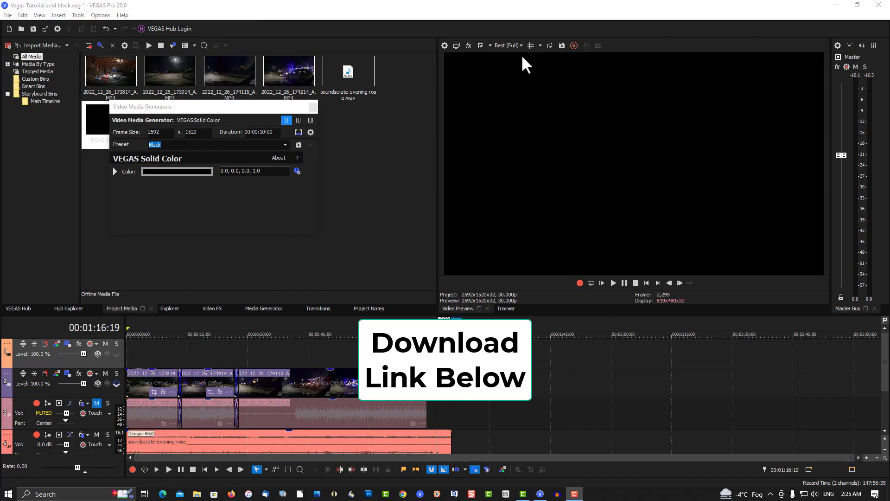
left_click(313, 107)
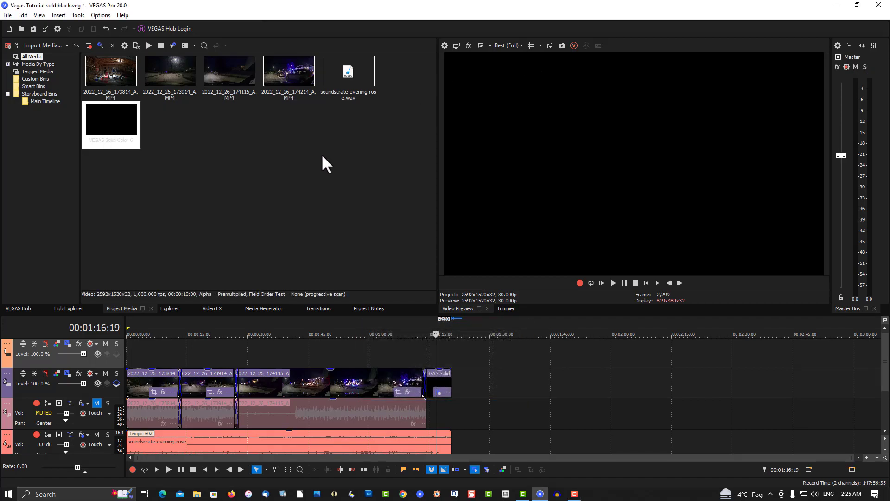
left_click(43, 45)
left_click(169, 102)
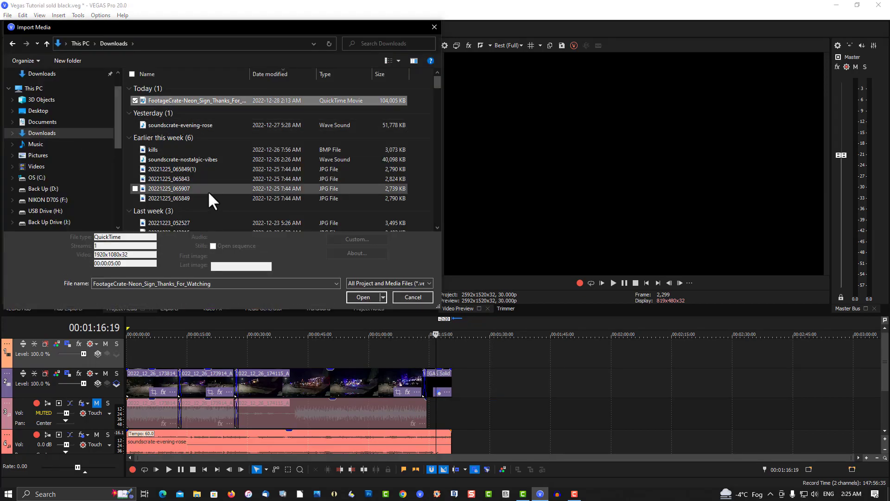
left_click(357, 298)
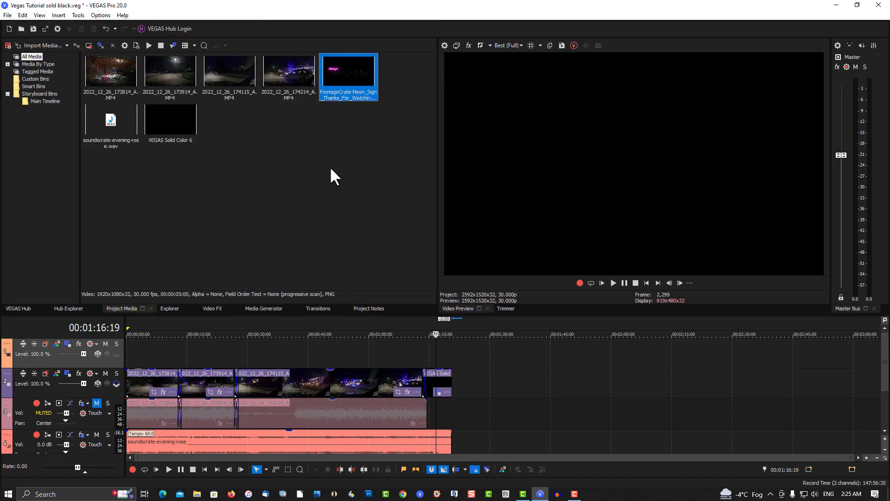
left_click_drag(343, 95, 431, 354)
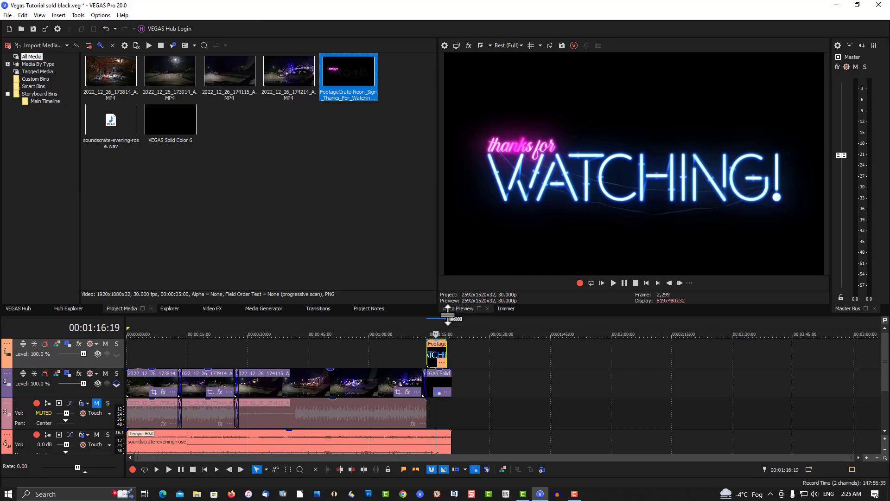
Set the alpha channel of the Thanks For Watching clip's media to Straight (unmatted)
left_click(435, 351)
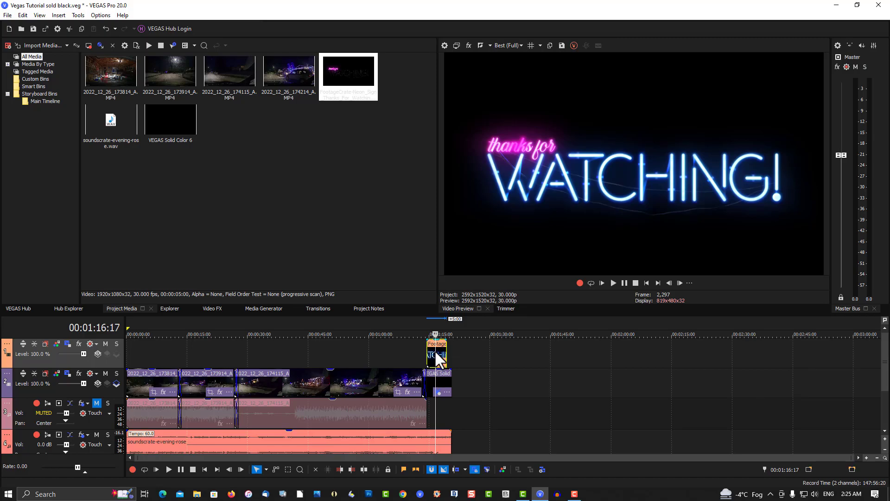
right_click(436, 352)
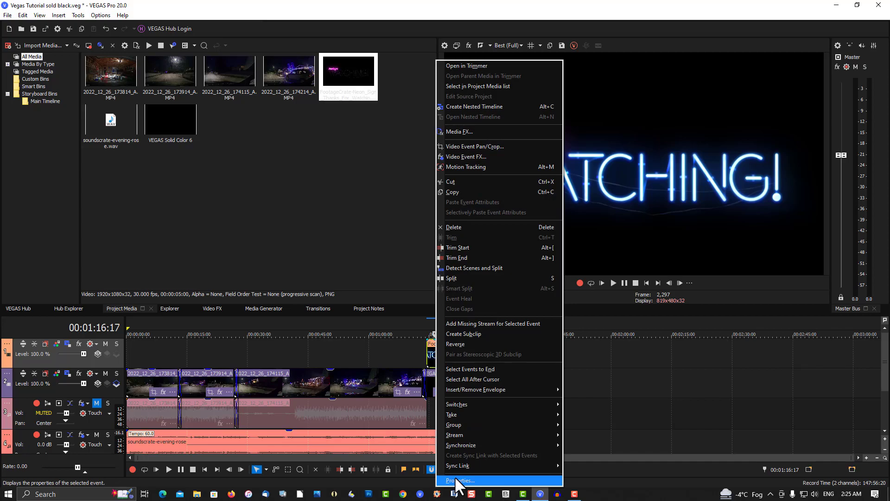
left_click(456, 481)
left_click(400, 87)
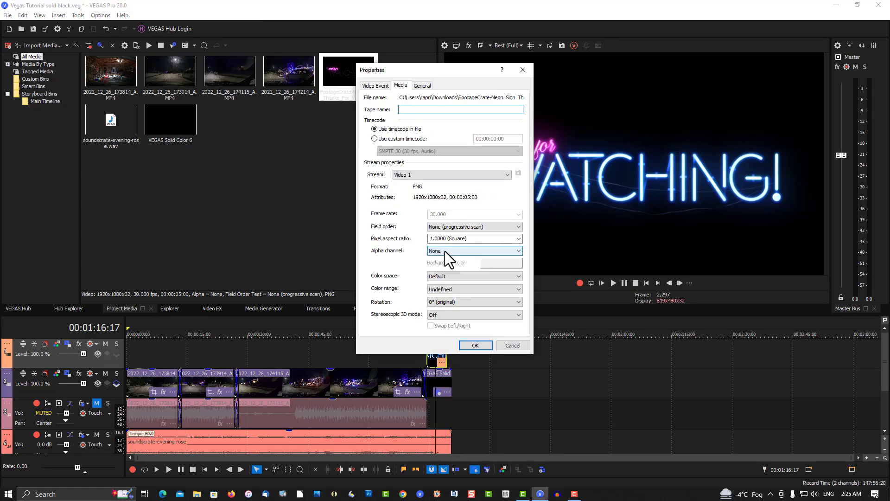
left_click(441, 249)
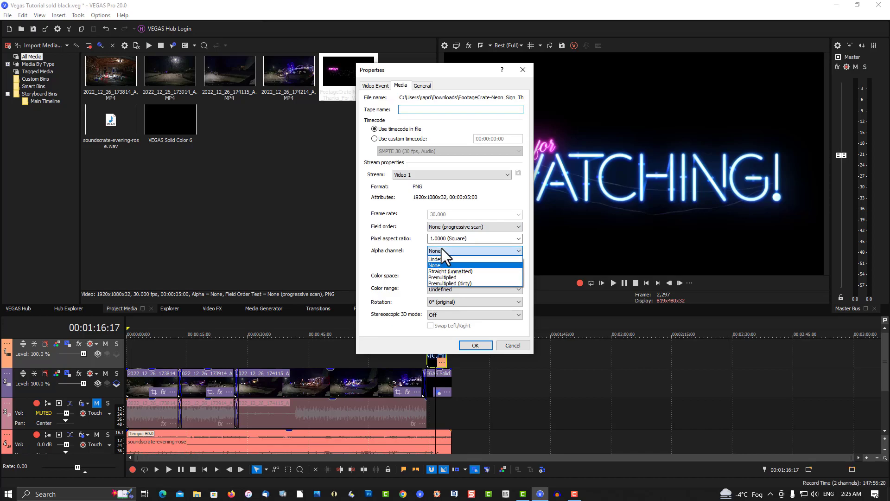
left_click(441, 273)
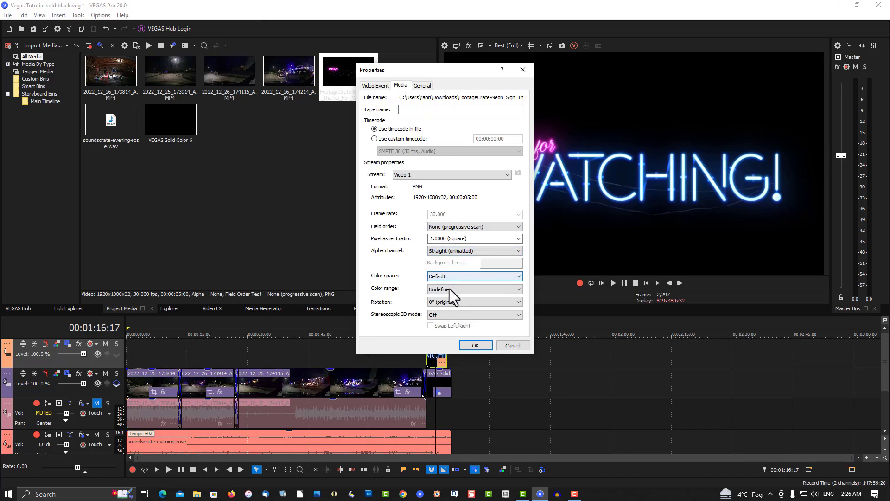
left_click(474, 345)
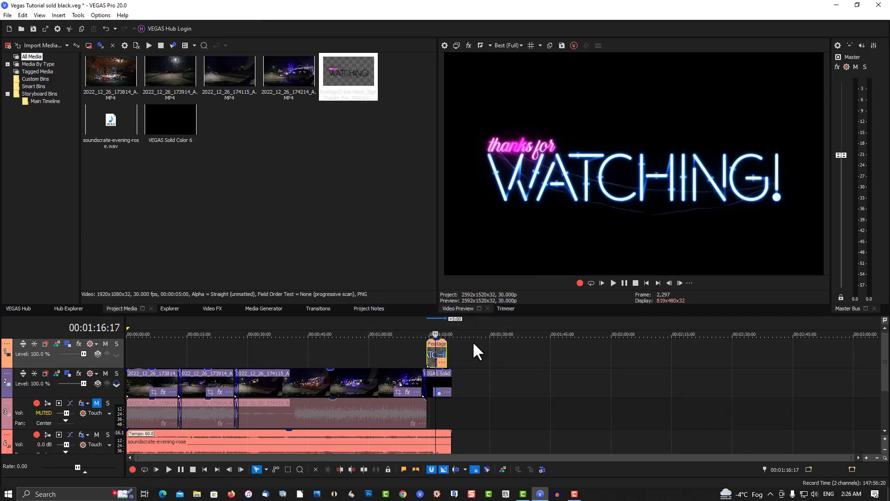
Add a short fade-out at the end of the music while playing back the finished ending
left_click(414, 325)
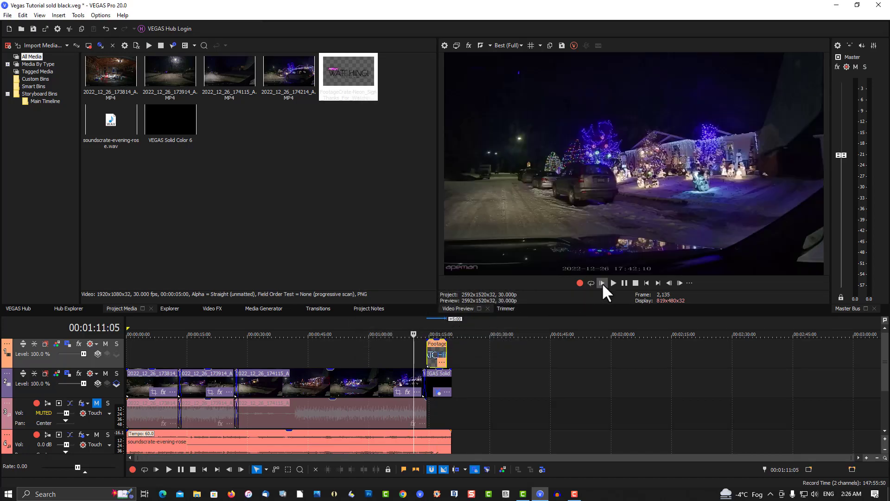
left_click(613, 282)
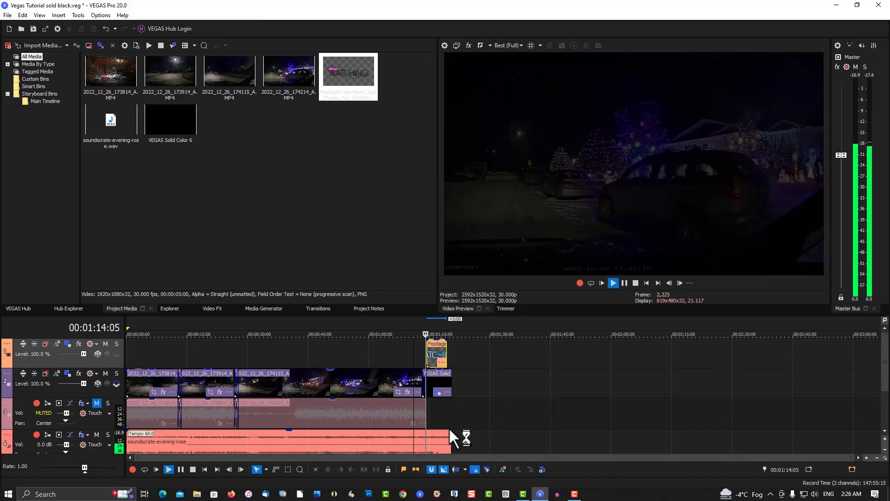
left_click_drag(451, 430, 450, 434)
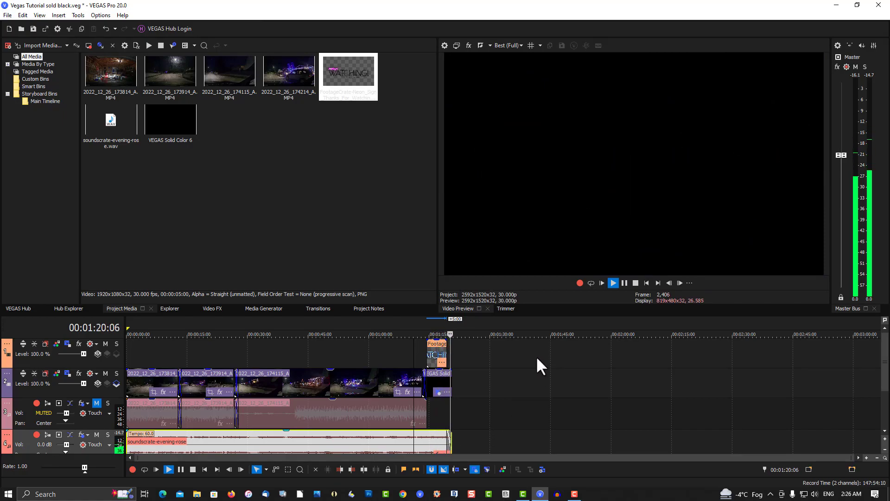
left_click(623, 283)
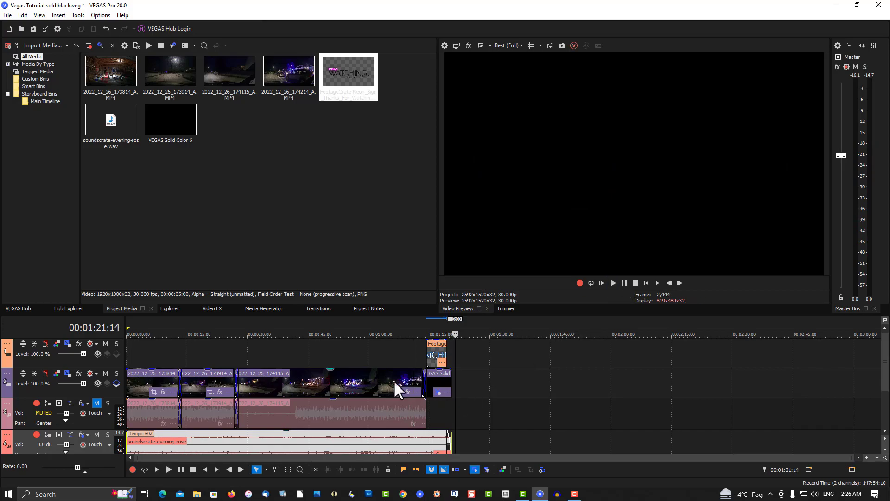
left_click(404, 327)
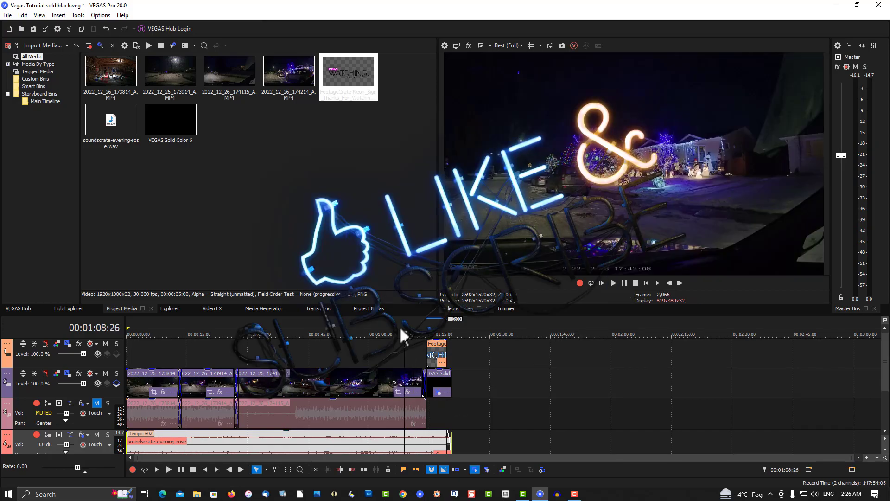